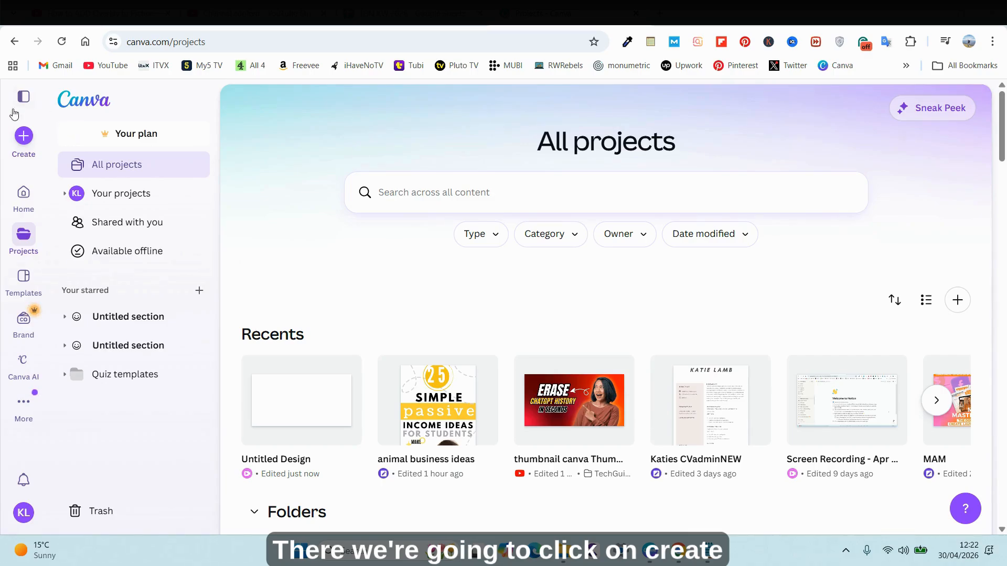
Step: Create a new blank Landscape Video design
{"action": "left_click", "coordinate": [25, 137]}
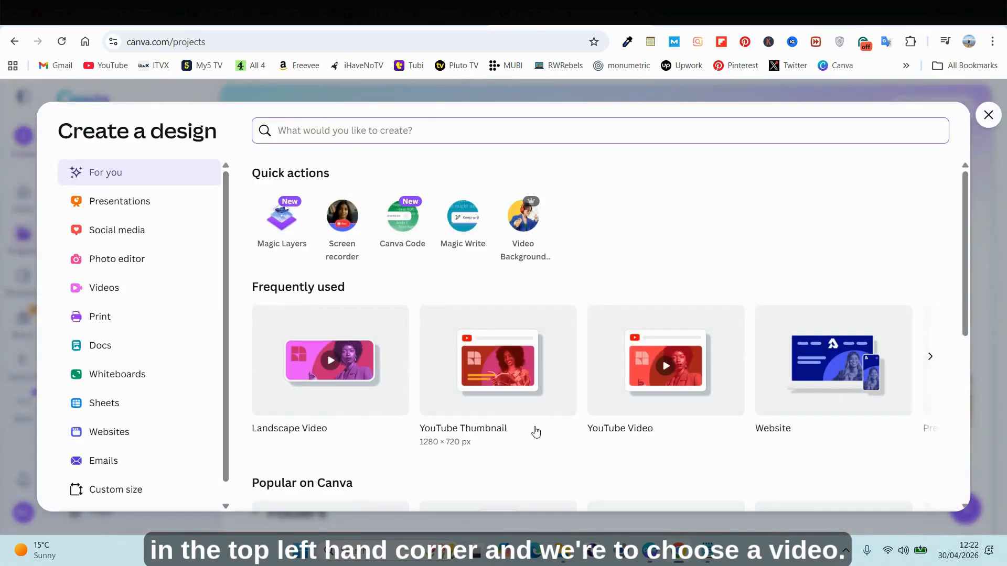
{"action": "left_click", "coordinate": [348, 356]}
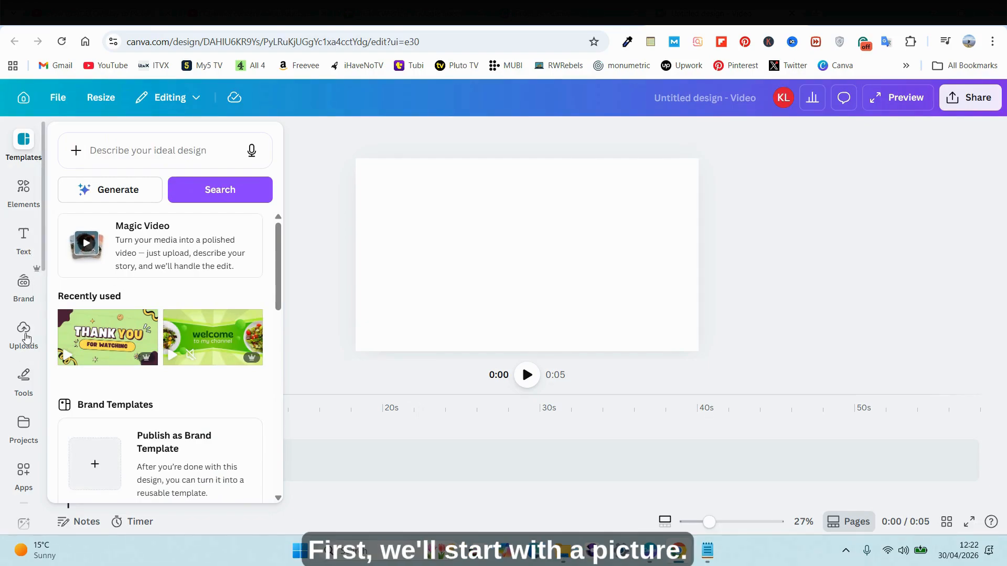
Step: Add the recently used photo of a red cabin in snow as the background and extend its clip to 17.8 seconds
{"action": "scroll", "coordinate": [18, 299], "scroll_direction": "down", "scroll_amount": 3}
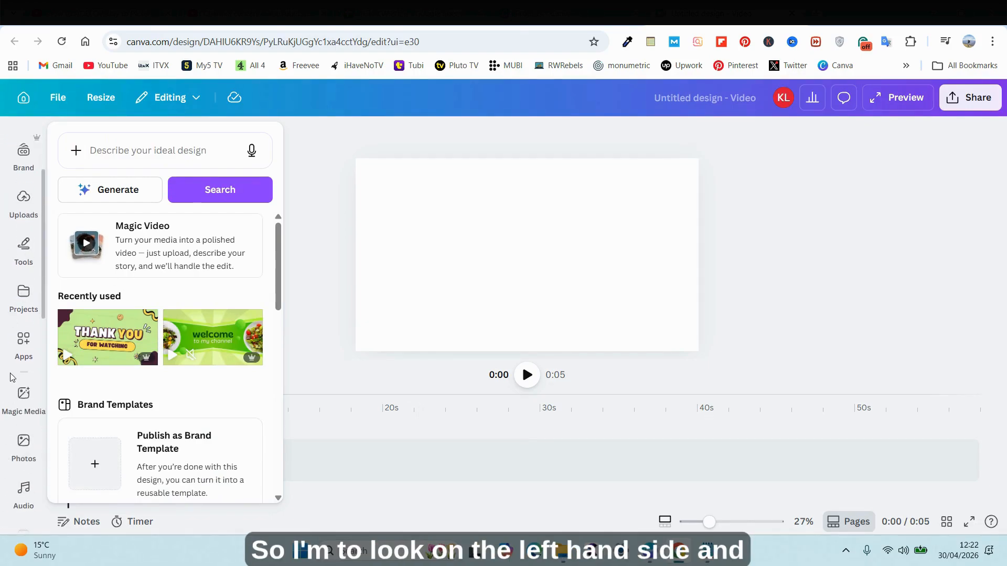
{"action": "scroll", "coordinate": [18, 388], "scroll_direction": "down", "scroll_amount": 2}
{"action": "left_click", "coordinate": [22, 383]}
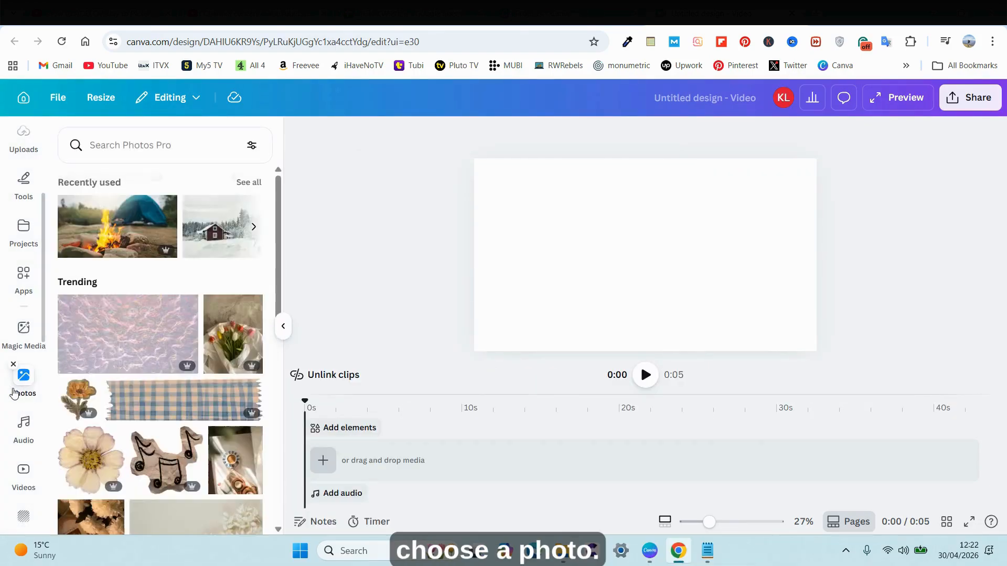
{"action": "left_click", "coordinate": [253, 228]}
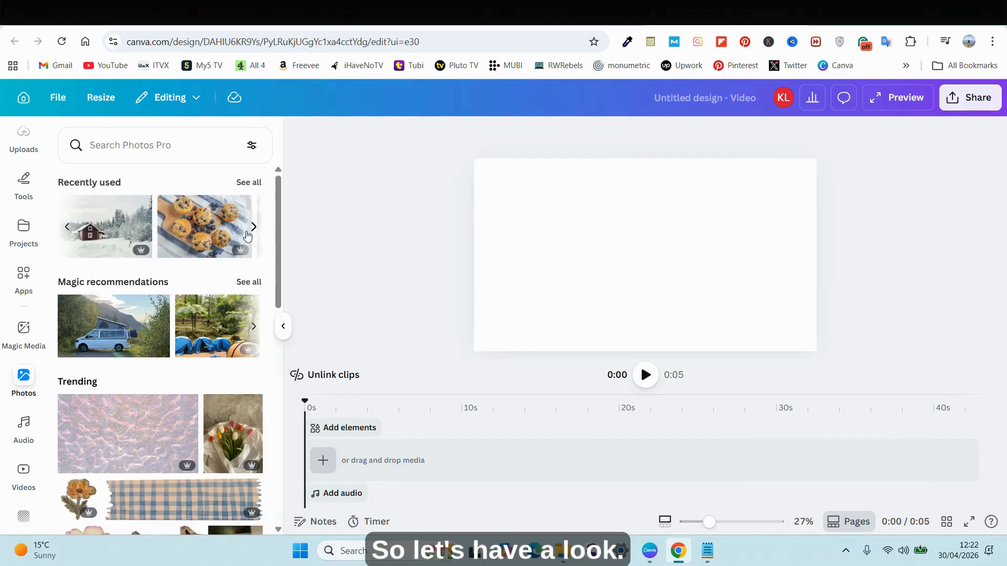
{"action": "left_click", "coordinate": [111, 234]}
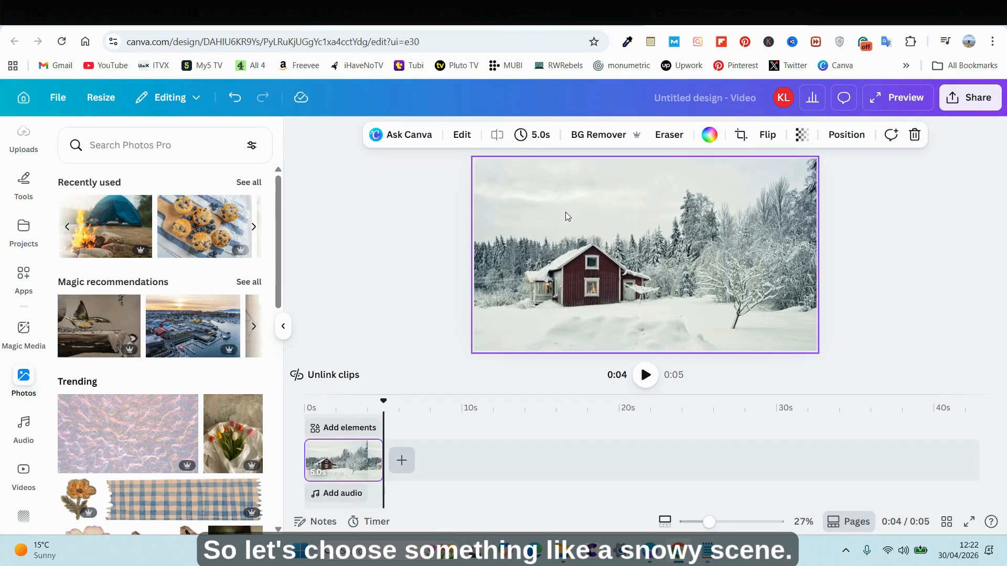
{"action": "left_click", "coordinate": [343, 460]}
{"action": "left_click_drag", "start_coordinate": [384, 466], "coordinate": [585, 461]}
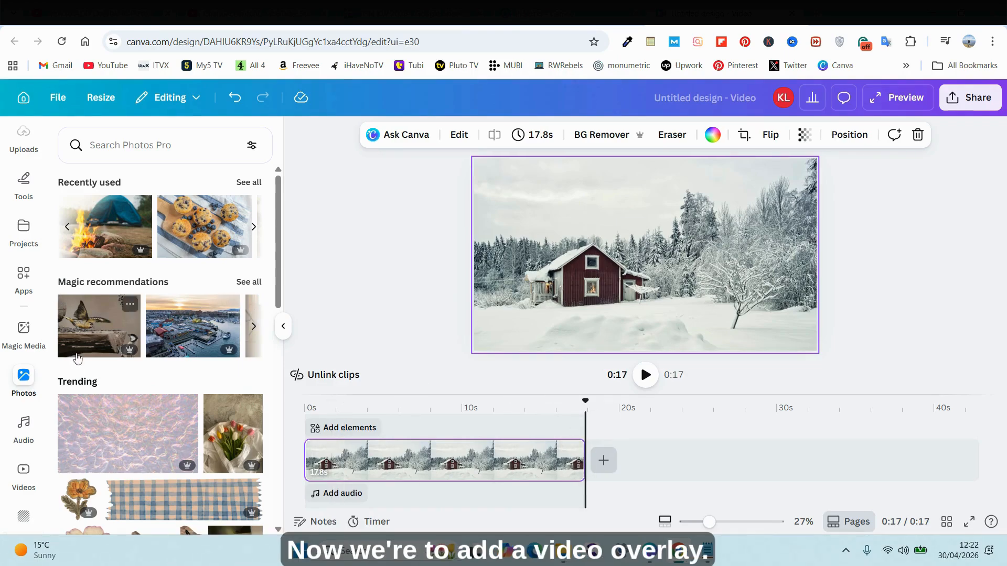
Step: Search the videos for "snow" and place the 29-second blue snowflake clip over the photo, enlarged to cover the whole canvas
{"action": "scroll", "coordinate": [34, 361], "scroll_direction": "down", "scroll_amount": 3}
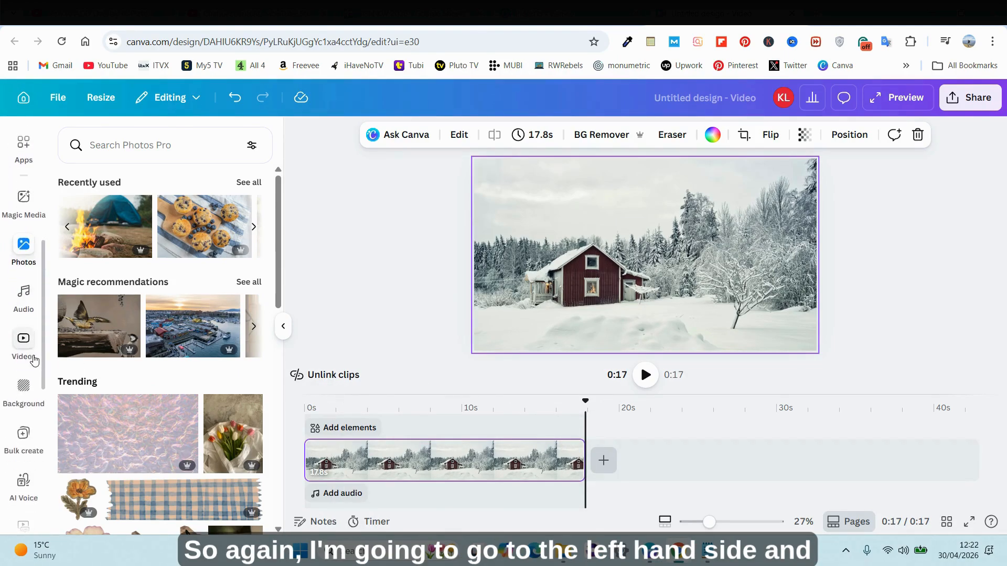
{"action": "left_click", "coordinate": [23, 349]}
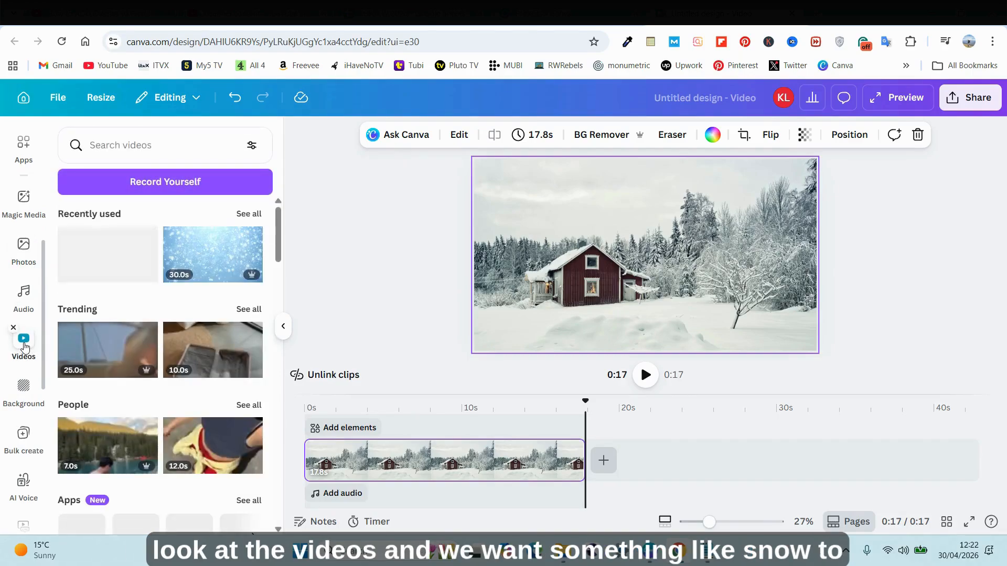
{"action": "left_click", "coordinate": [139, 145]}
{"action": "type", "text": "snow"}
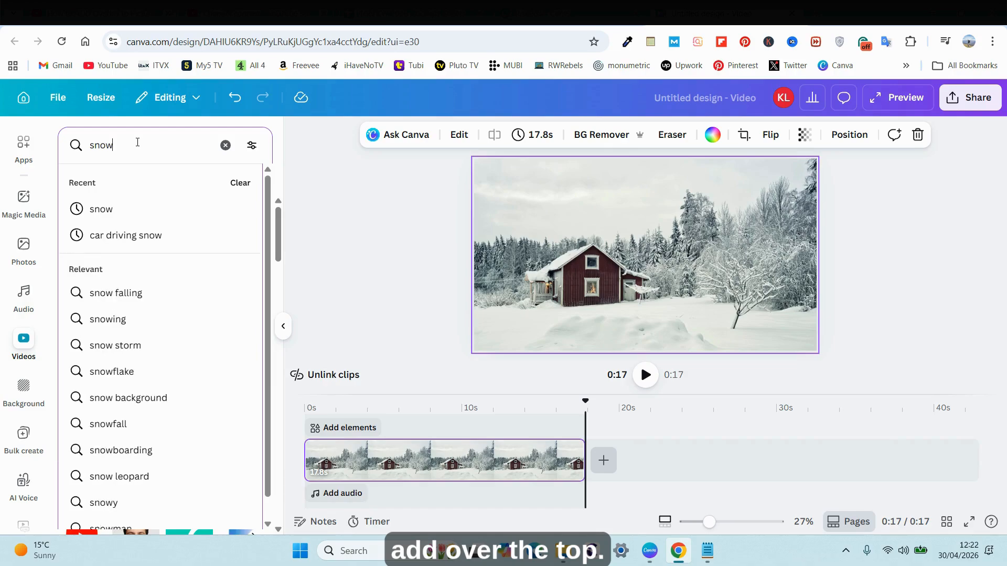
{"action": "key", "text": "Return"}
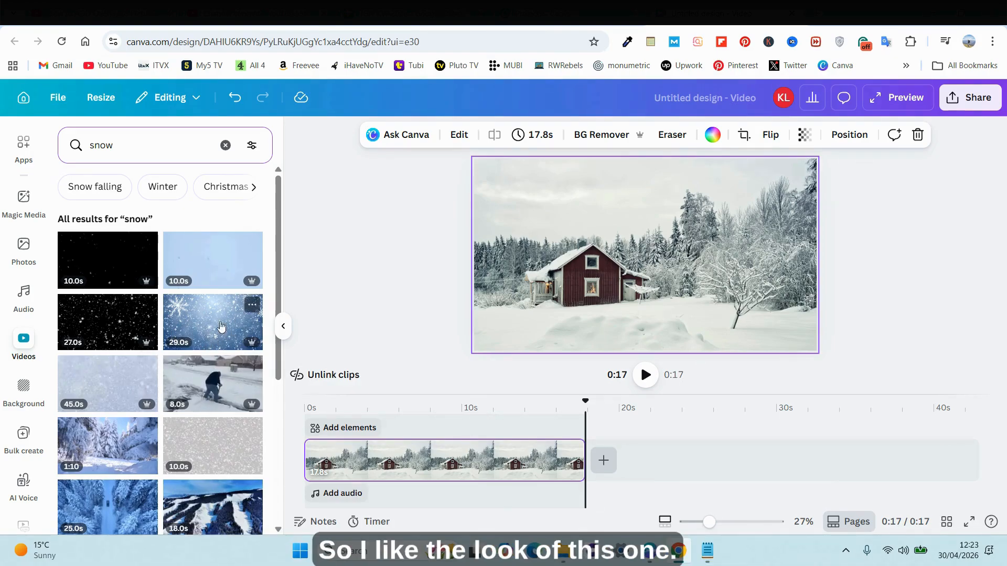
{"action": "left_click_drag", "start_coordinate": [213, 325], "coordinate": [527, 194]}
{"action": "left_click_drag", "start_coordinate": [745, 311], "coordinate": [813, 351]}
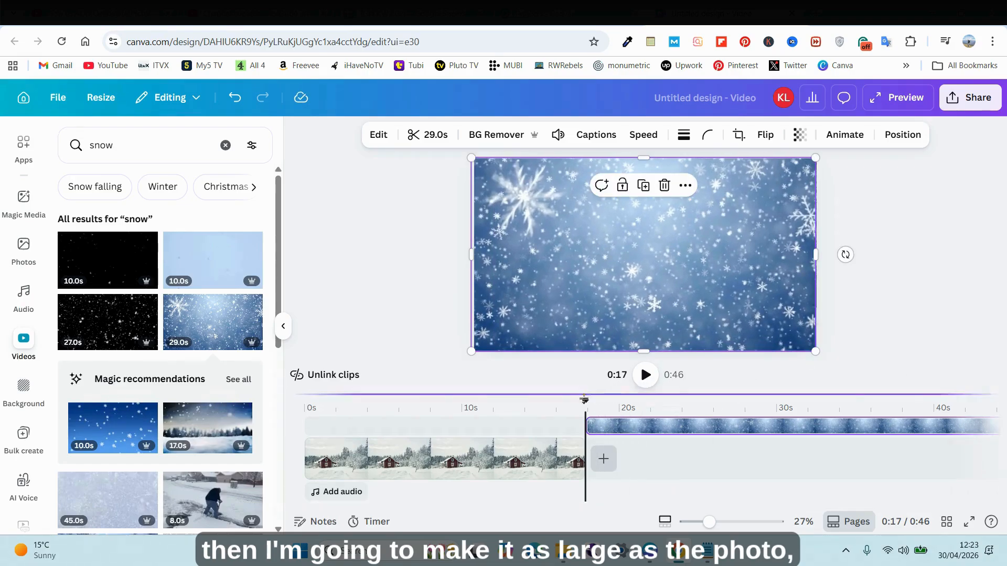
Step: Move the snow clip to the start of the timeline and extend the cabin photo to 29.0 seconds to match it
{"action": "left_click_drag", "start_coordinate": [585, 414], "coordinate": [360, 441]}
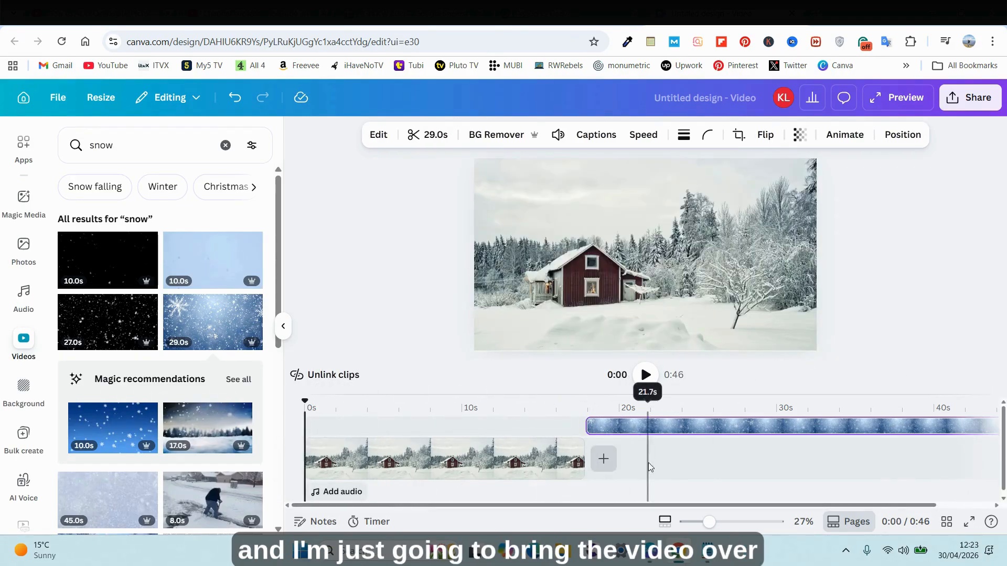
{"action": "left_click_drag", "start_coordinate": [645, 425], "coordinate": [379, 426]}
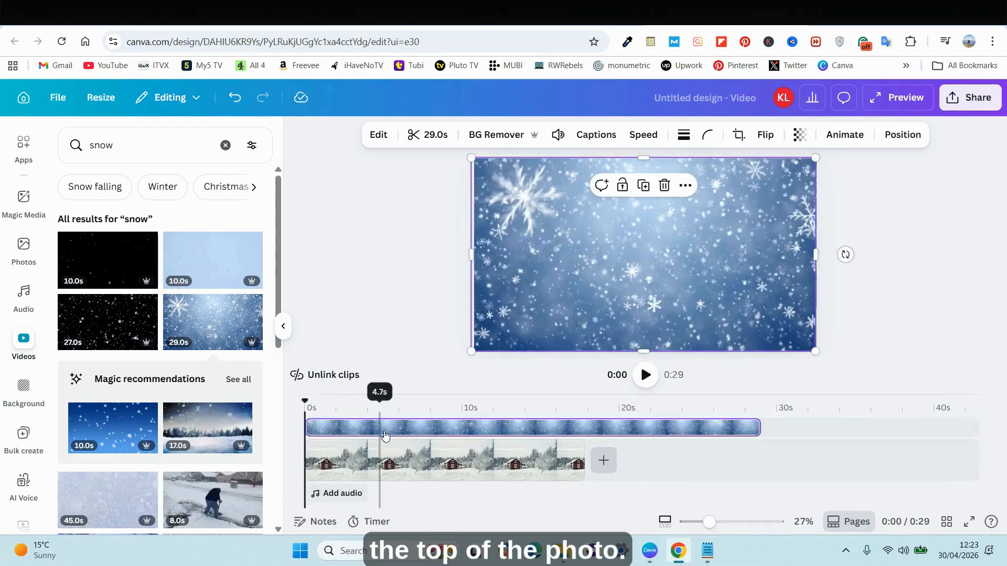
{"action": "left_click", "coordinate": [515, 463]}
{"action": "left_click_drag", "start_coordinate": [589, 466], "coordinate": [757, 452]}
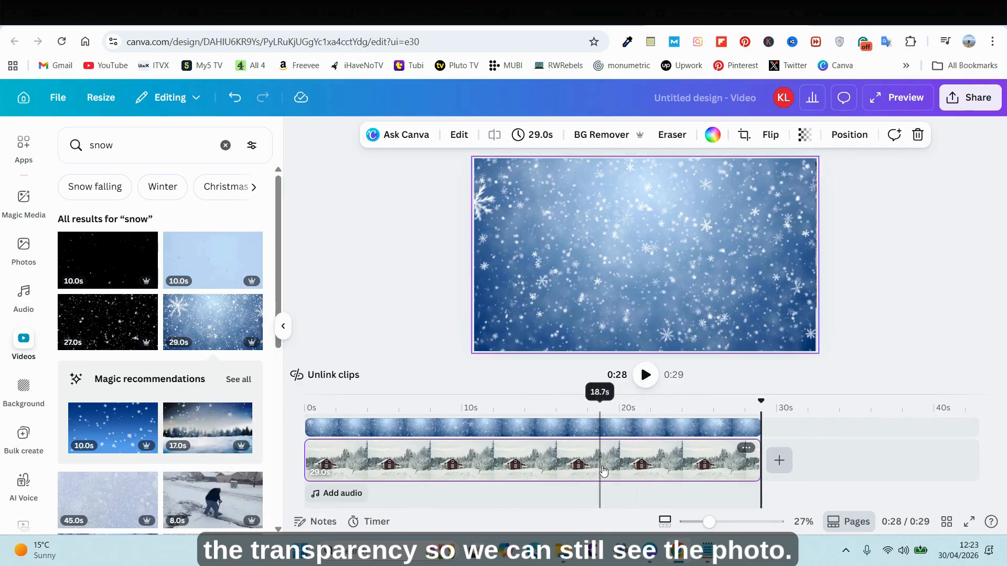
Step: Set the snow video overlay's transparency to 28
{"action": "left_click", "coordinate": [646, 245]}
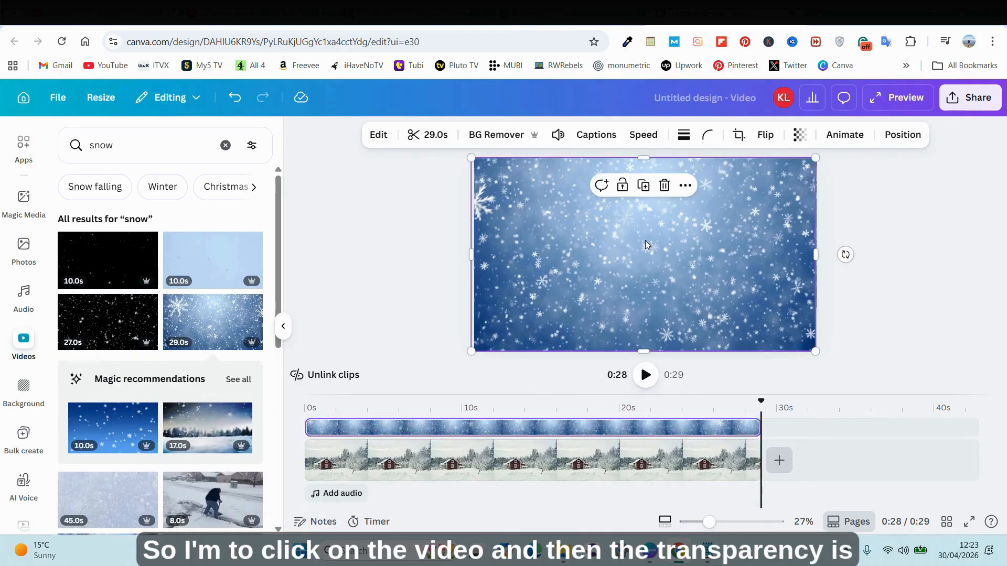
{"action": "left_click", "coordinate": [800, 136]}
{"action": "left_click_drag", "start_coordinate": [828, 194], "coordinate": [752, 203]}
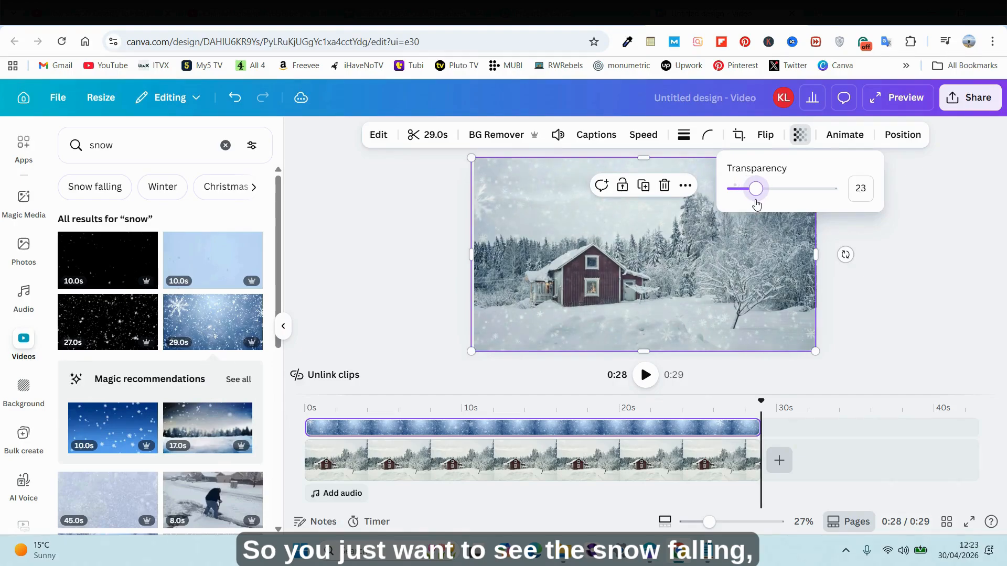
{"action": "left_click_drag", "start_coordinate": [756, 204], "coordinate": [762, 205]}
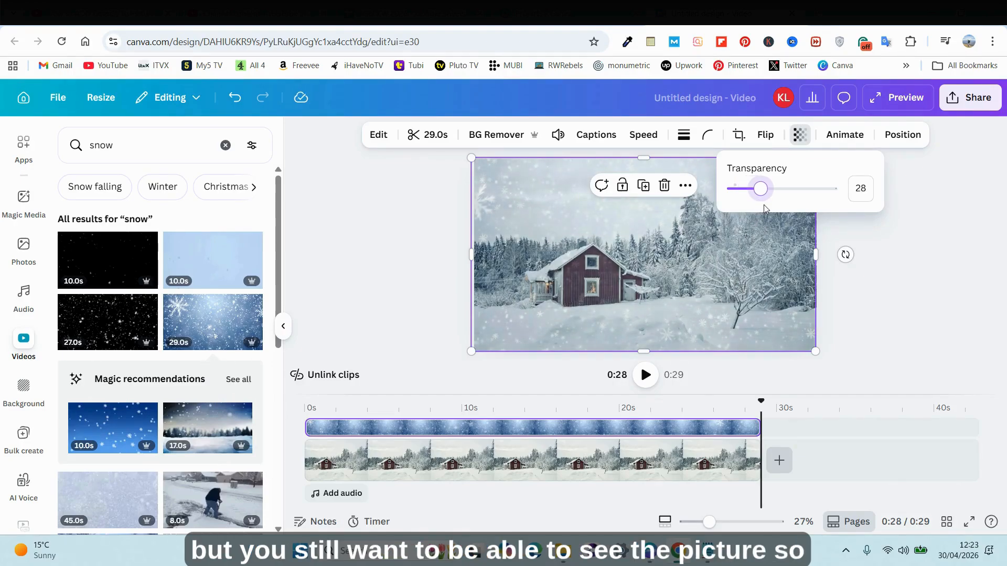
Step: Play the snow overlay on the cabin photo from the start of the timeline to check the effect
{"action": "left_click_drag", "start_coordinate": [761, 423], "coordinate": [305, 428]}
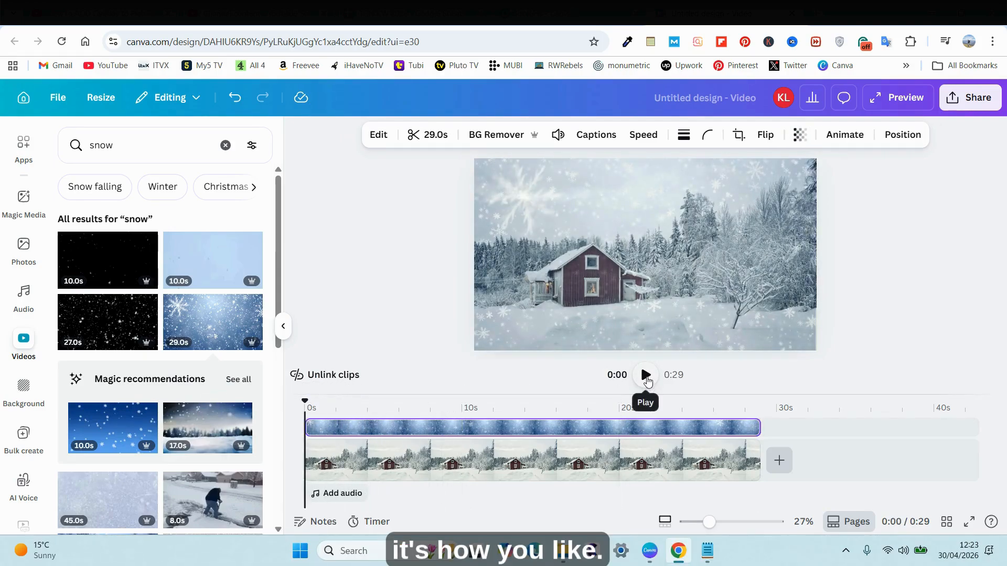
{"action": "left_click", "coordinate": [645, 376]}
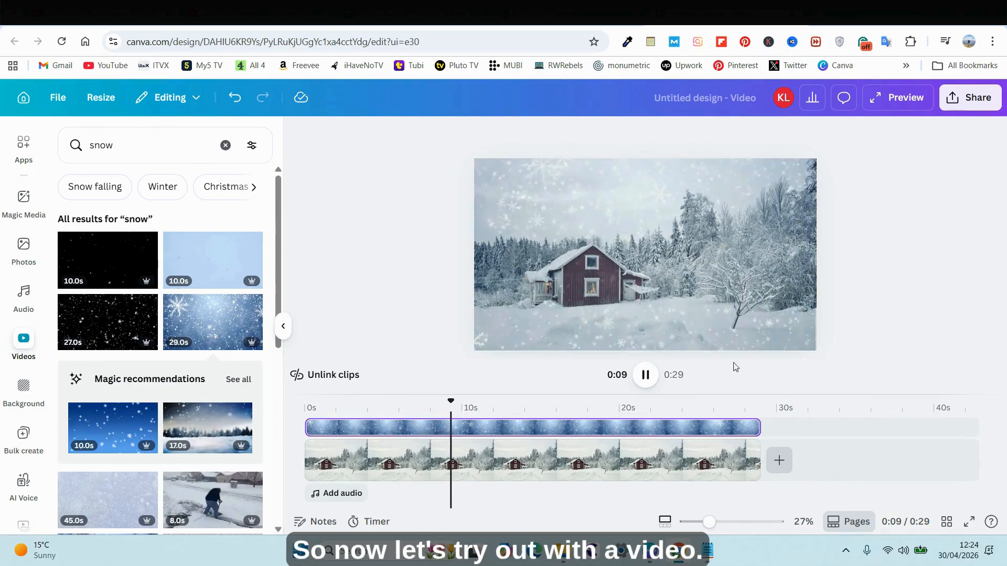
{"action": "left_click", "coordinate": [647, 375]}
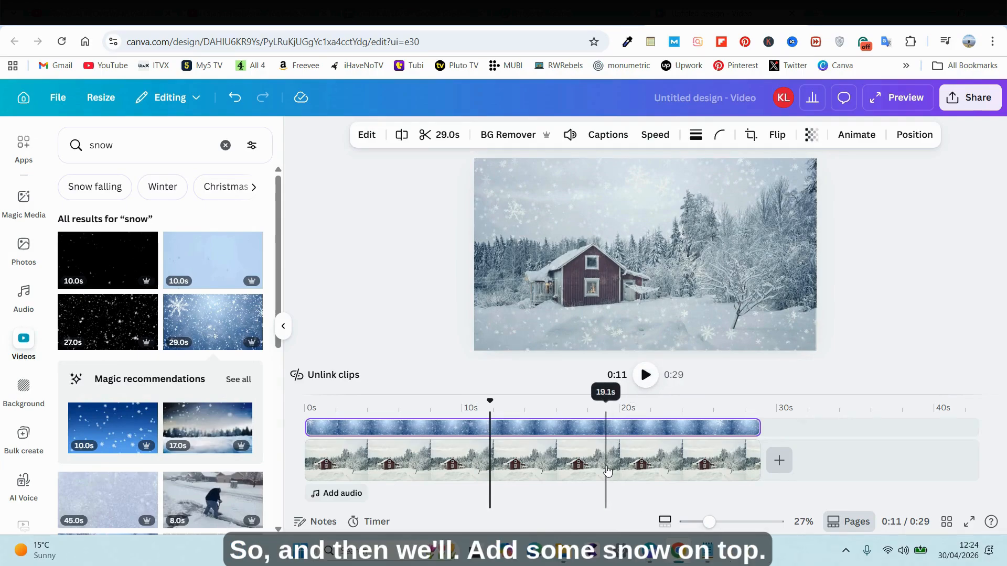
Step: Delete the cabin photo from the timeline, keeping the snow overlay
{"action": "left_click", "coordinate": [563, 468]}
{"action": "key", "text": "Delete"}
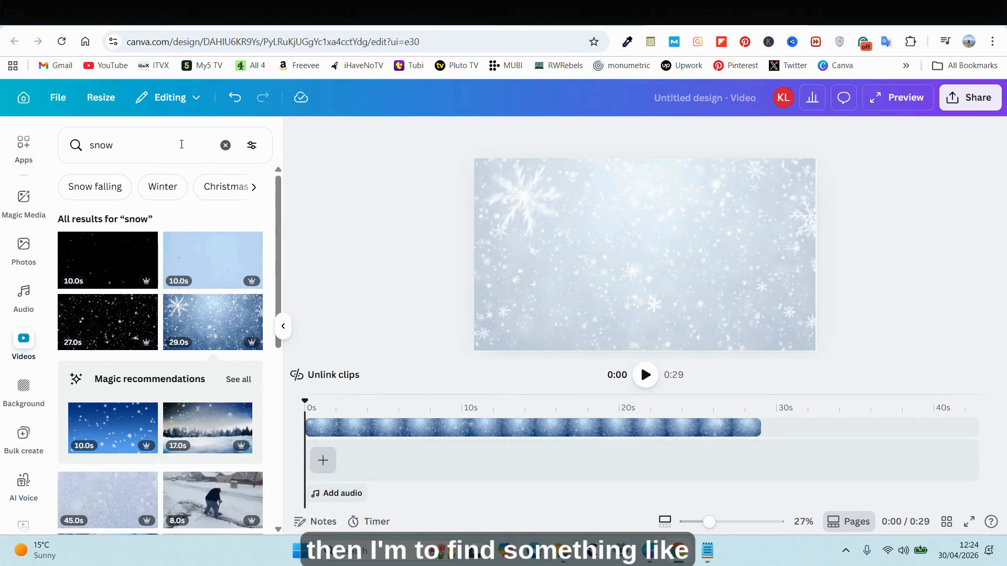
Step: Search the videos for "car driving in winter"
{"action": "left_click", "coordinate": [167, 153]}
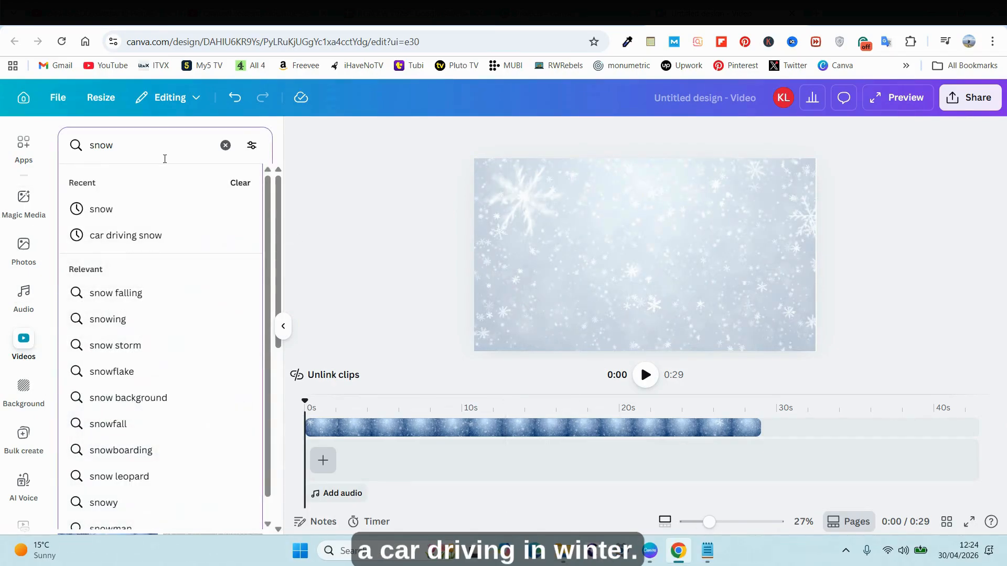
{"action": "key", "text": "BackSpace"}
{"action": "key", "text": "BackSpace"}
{"action": "key", "text": "BackSpace"}
{"action": "type", "text": "car"}
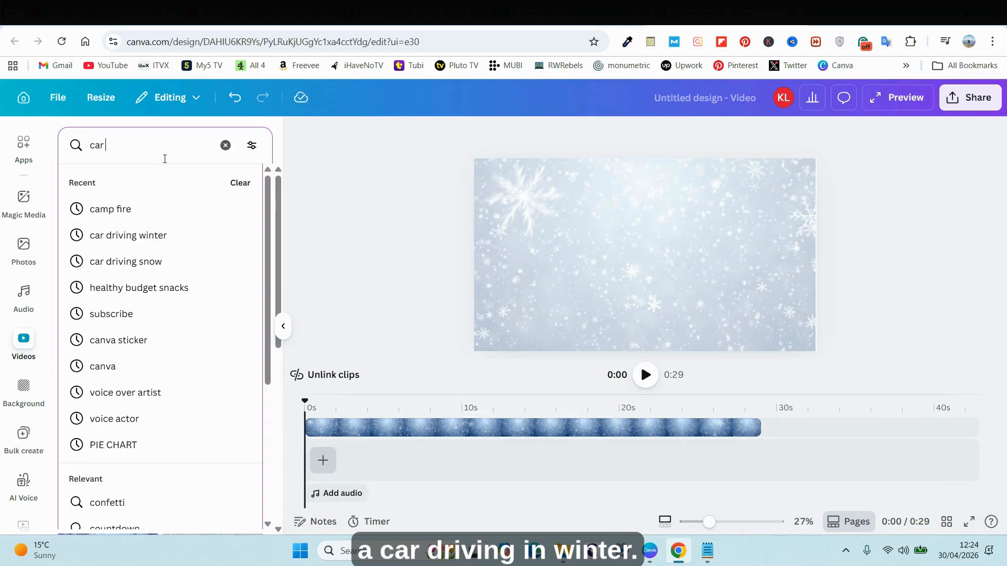
{"action": "type", "text": " driving i witer"}
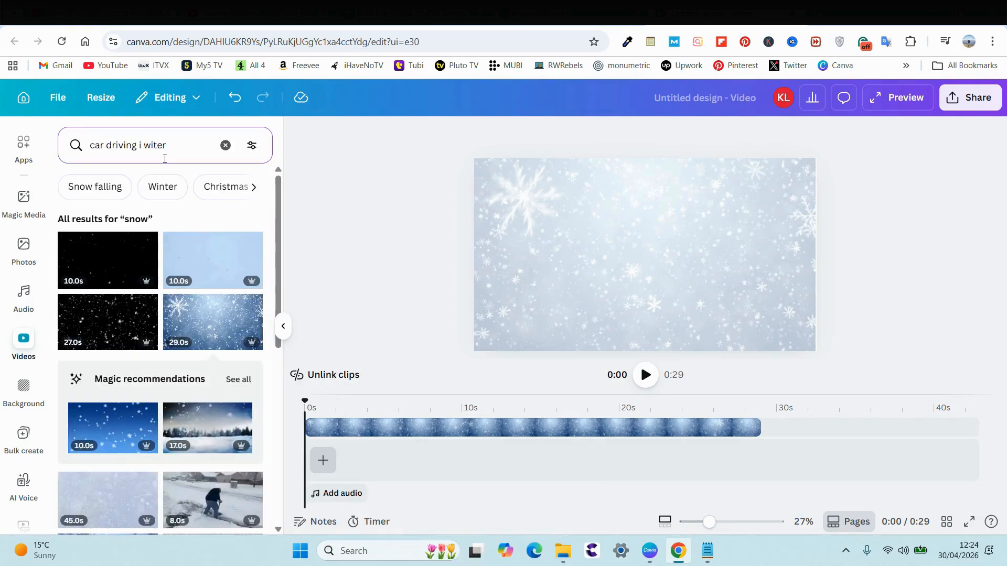
{"action": "key", "text": "BackSpace"}
{"action": "key", "text": "BackSpace"}
{"action": "key", "text": "BackSpace"}
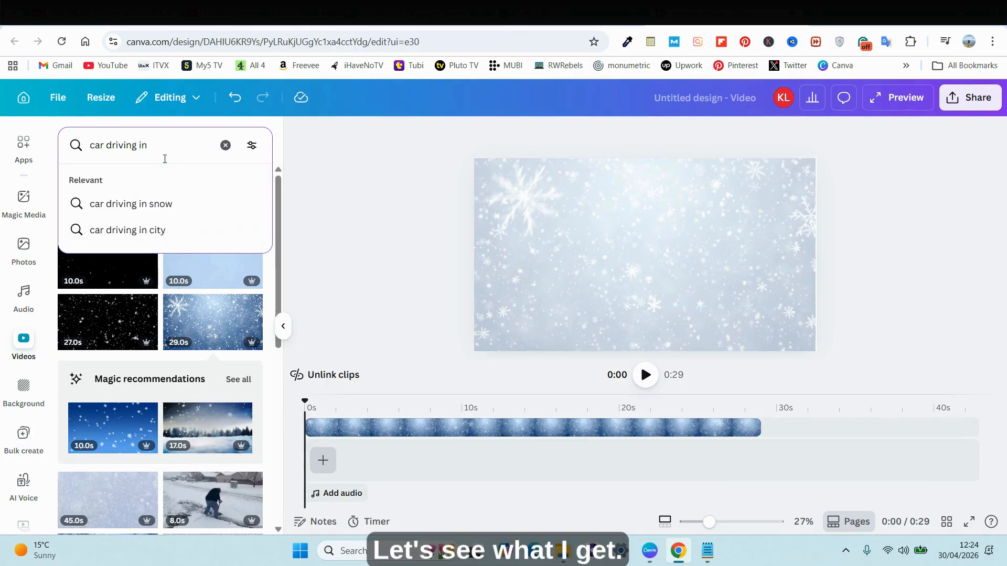
{"action": "type", "text": "win"}
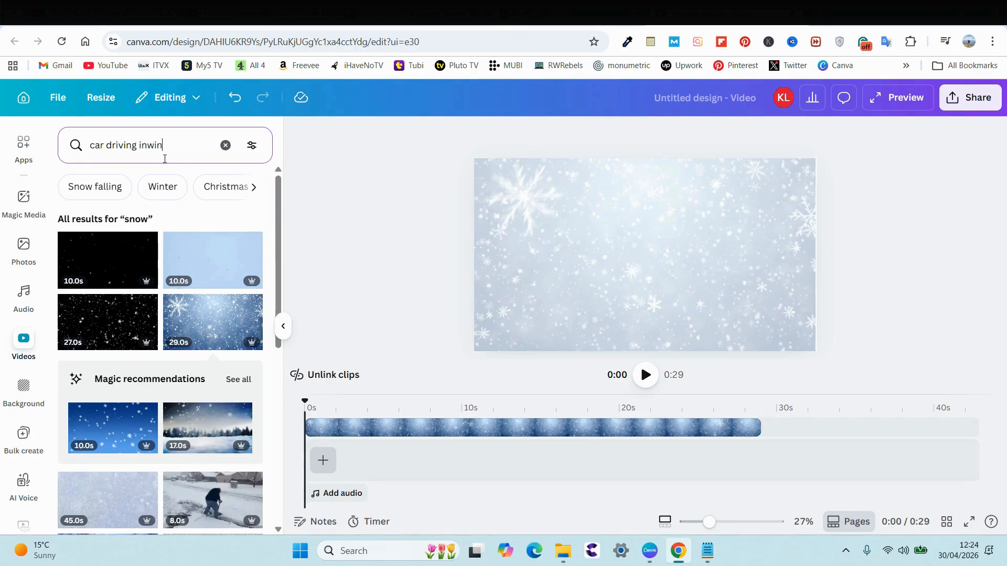
{"action": "type", "text": "ter"}
{"action": "key", "text": "Return"}
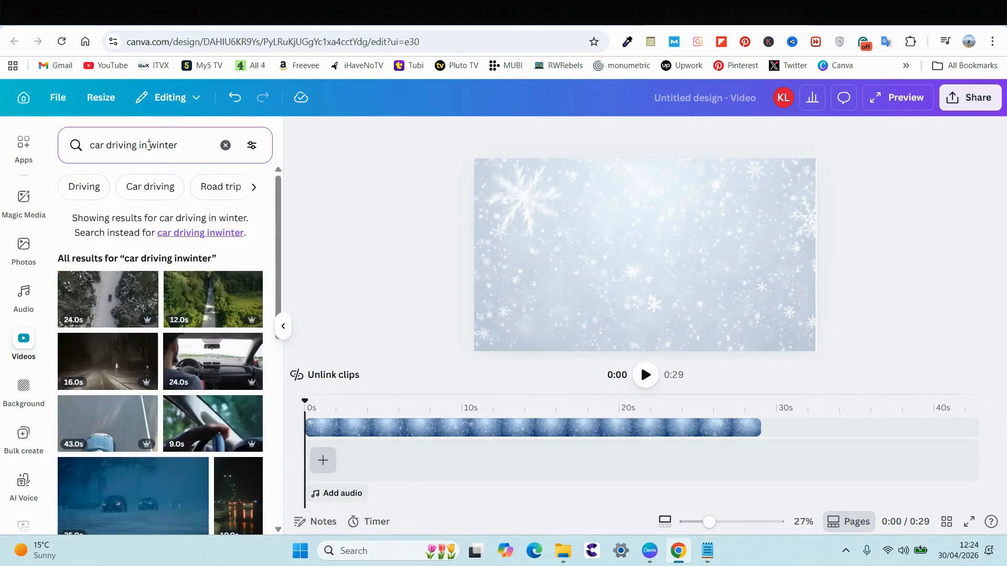
{"action": "key", "text": "Return"}
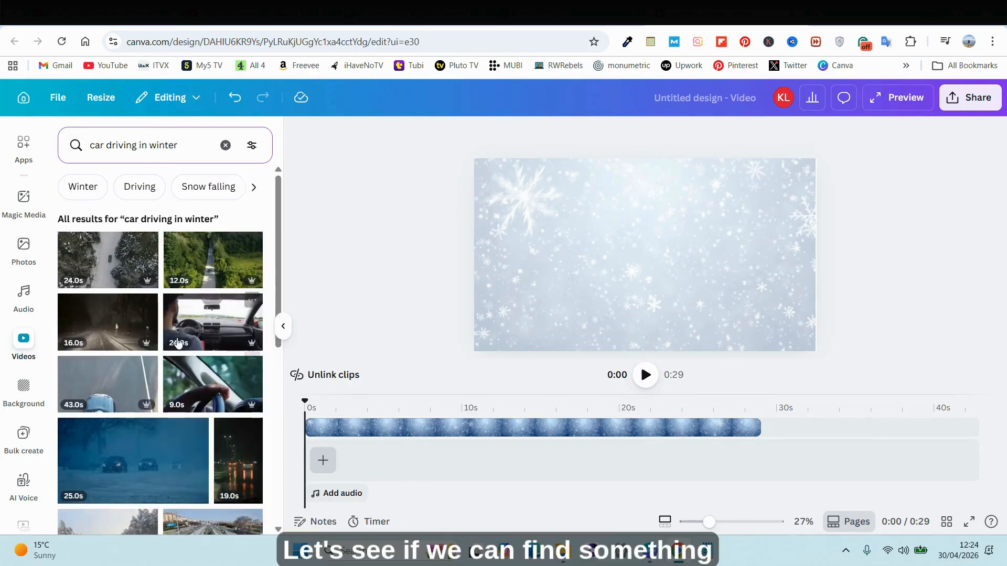
Step: Add the 20-second pale video of a snowy forest road from the search results as the background clip
{"action": "scroll", "coordinate": [144, 292], "scroll_direction": "down", "scroll_amount": 4}
{"action": "scroll", "coordinate": [144, 293], "scroll_direction": "down", "scroll_amount": 4}
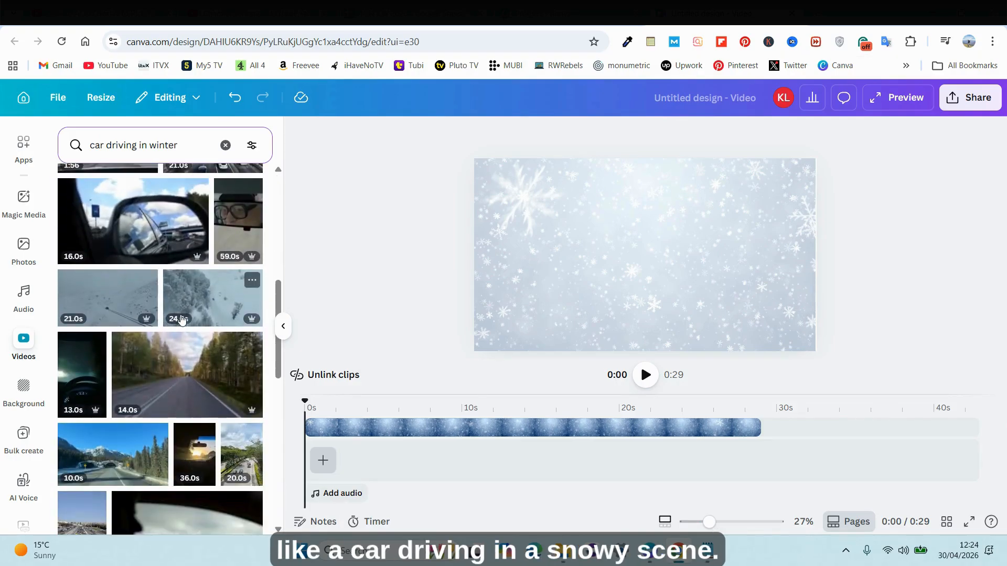
{"action": "scroll", "coordinate": [188, 323], "scroll_direction": "down", "scroll_amount": 3}
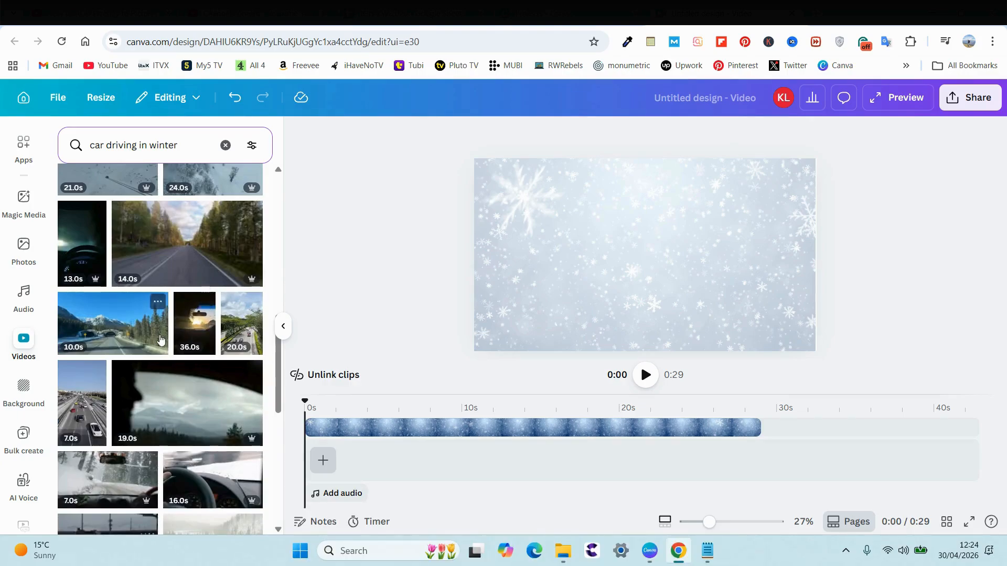
{"action": "scroll", "coordinate": [199, 357], "scroll_direction": "down", "scroll_amount": 3}
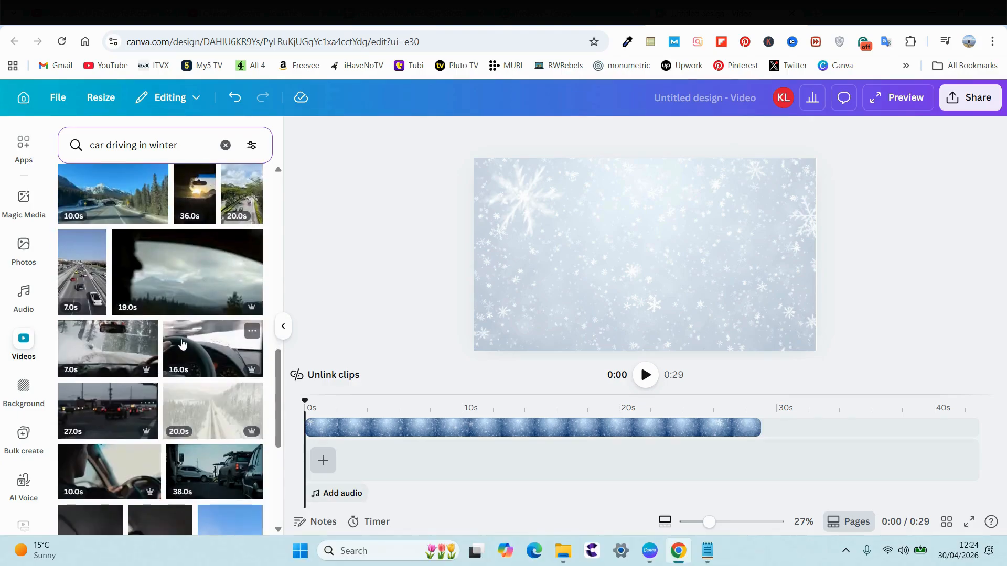
{"action": "left_click", "coordinate": [209, 420]}
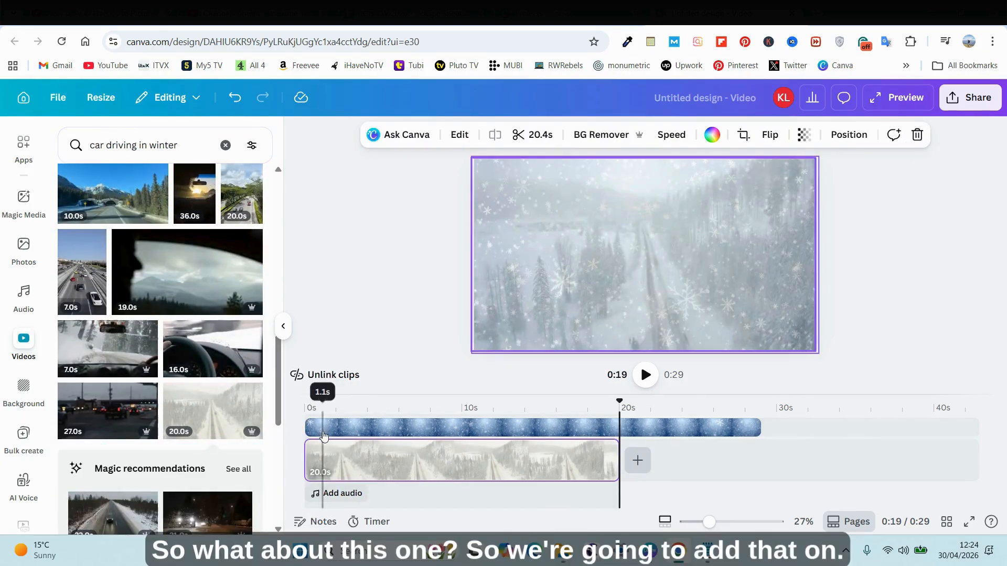
Step: Extend the snowy road video to its full length and trim the snow overlay to 20.4 seconds so both clips match
{"action": "left_click", "coordinate": [569, 472]}
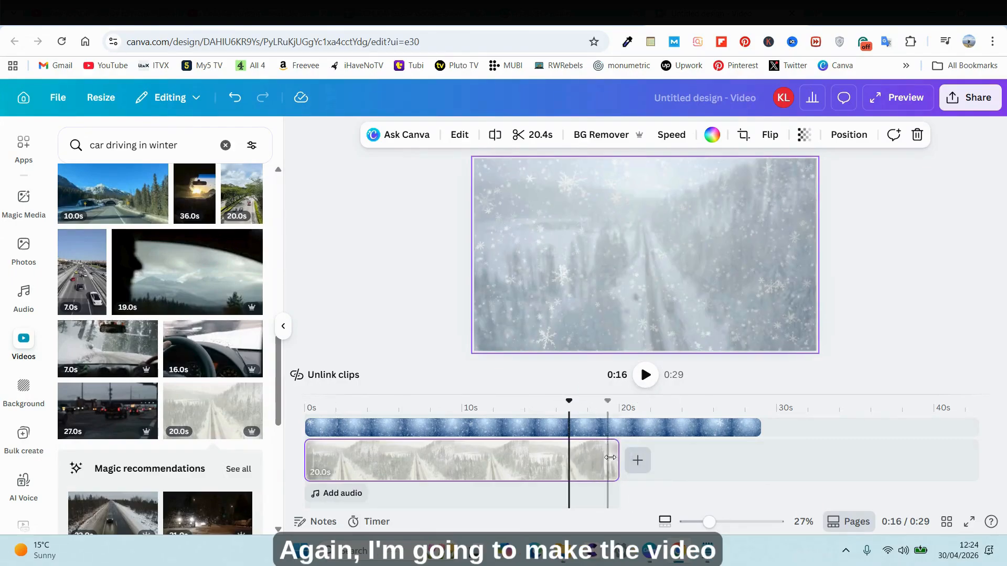
{"action": "left_click_drag", "start_coordinate": [614, 464], "coordinate": [669, 461]}
{"action": "left_click", "coordinate": [713, 430]}
{"action": "left_click_drag", "start_coordinate": [761, 429], "coordinate": [626, 430]}
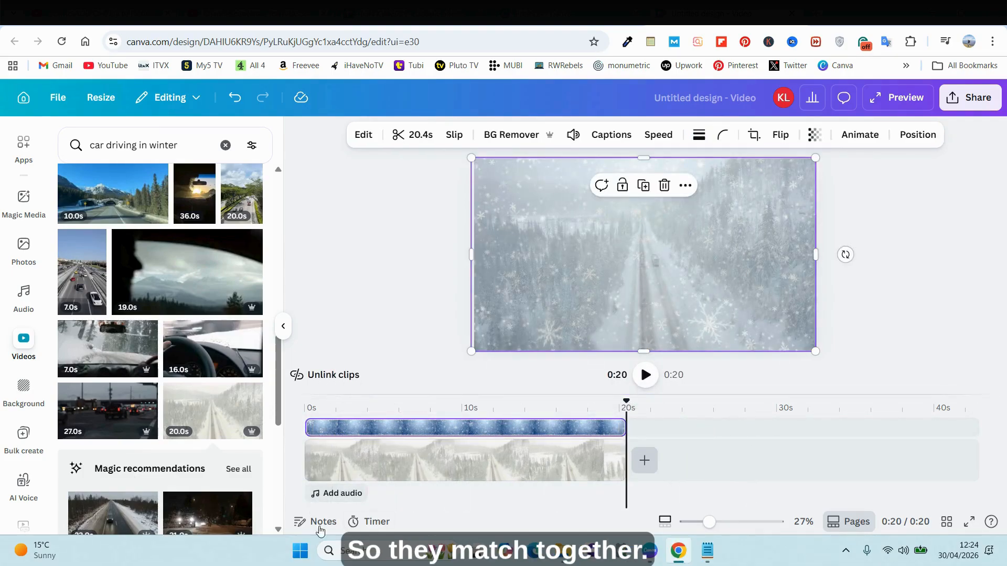
Step: Set the snow overlay's transparency to 12 and play the video from the start
{"action": "left_click", "coordinate": [308, 409]}
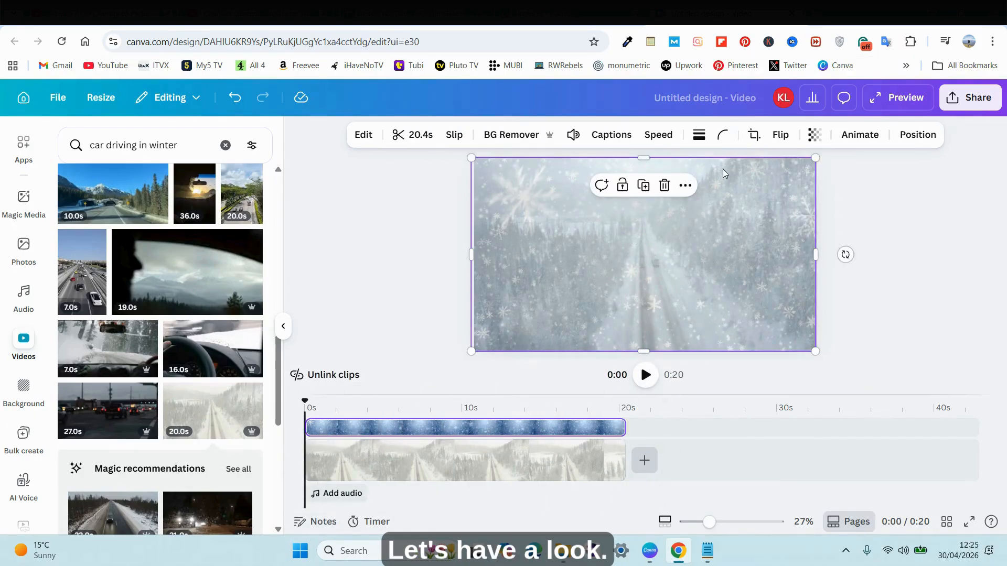
{"action": "left_click", "coordinate": [815, 135]}
{"action": "left_click_drag", "start_coordinate": [776, 193], "coordinate": [761, 196]}
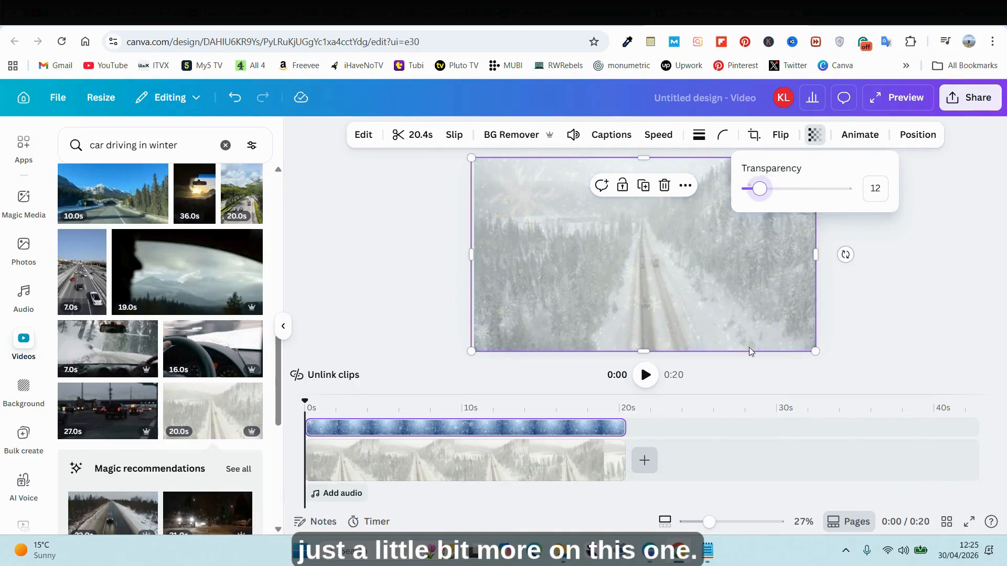
{"action": "left_click", "coordinate": [645, 375]}
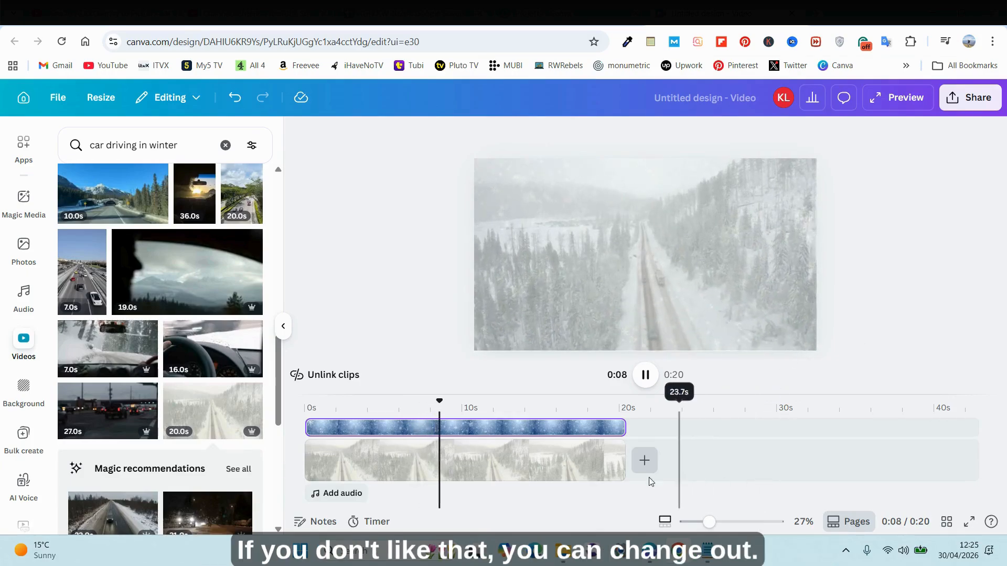
Step: Replace the pale forest road clip with the 24-second overhead video of a dark car driving along a snowy forest road
{"action": "left_click", "coordinate": [555, 468]}
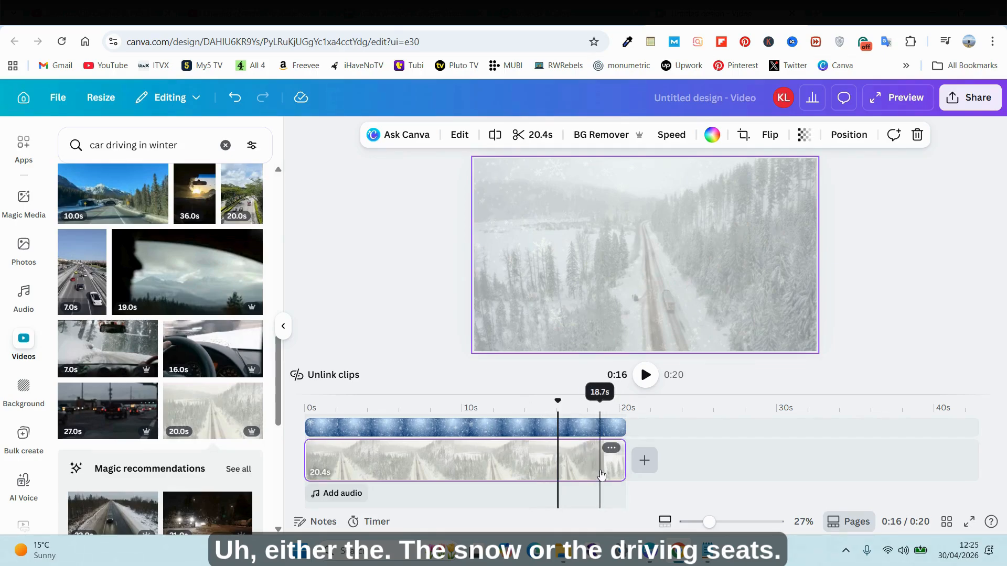
{"action": "key", "text": "Delete"}
{"action": "scroll", "coordinate": [168, 274], "scroll_direction": "down", "scroll_amount": 5}
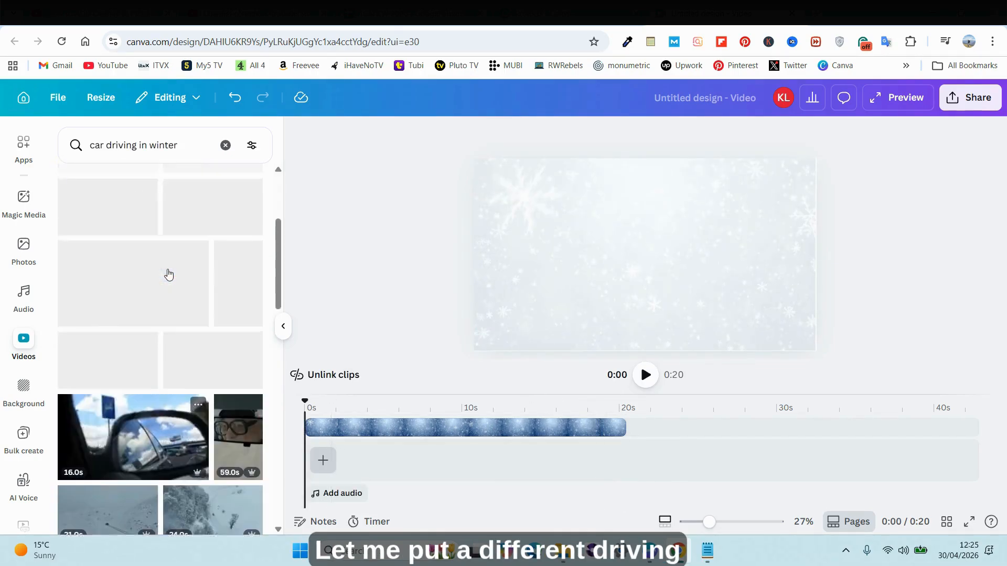
{"action": "scroll", "coordinate": [168, 274], "scroll_direction": "up", "scroll_amount": 5}
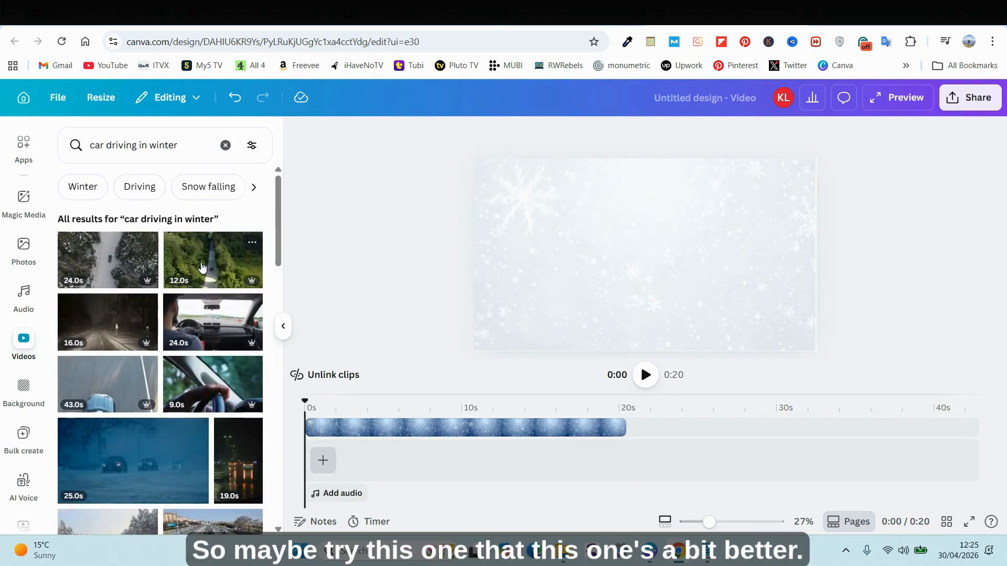
{"action": "left_click", "coordinate": [119, 262]}
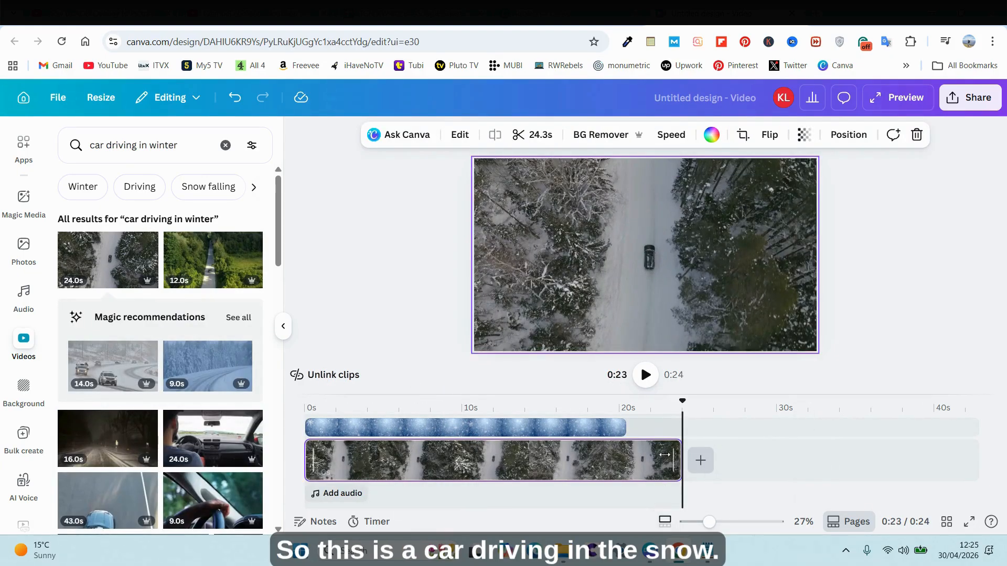
Step: Extend the snow overlay to 24.0 seconds to match the car clip and briefly preview the video from the start
{"action": "left_click", "coordinate": [606, 430]}
{"action": "left_click_drag", "start_coordinate": [625, 428], "coordinate": [676, 425]}
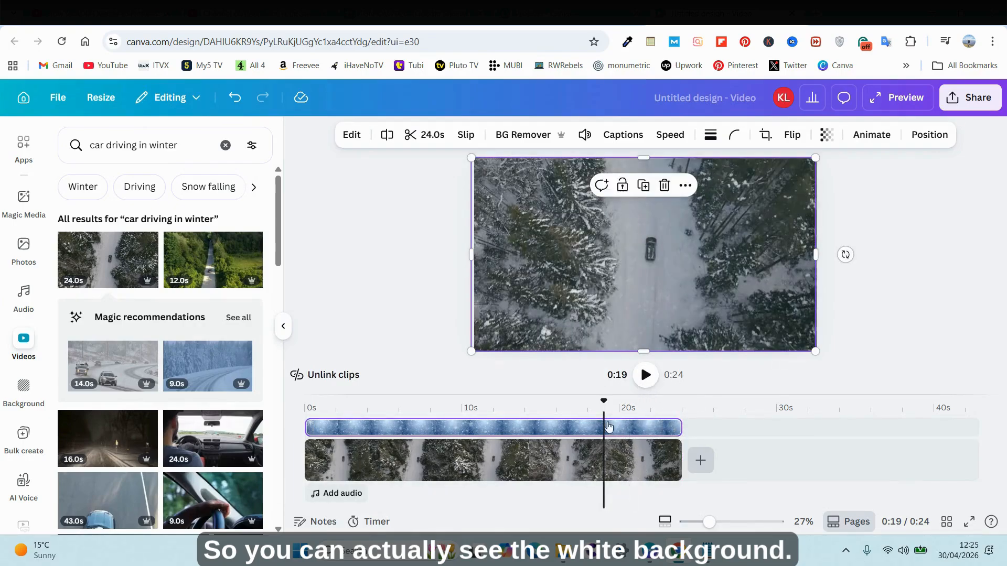
{"action": "left_click_drag", "start_coordinate": [604, 404], "coordinate": [307, 404]}
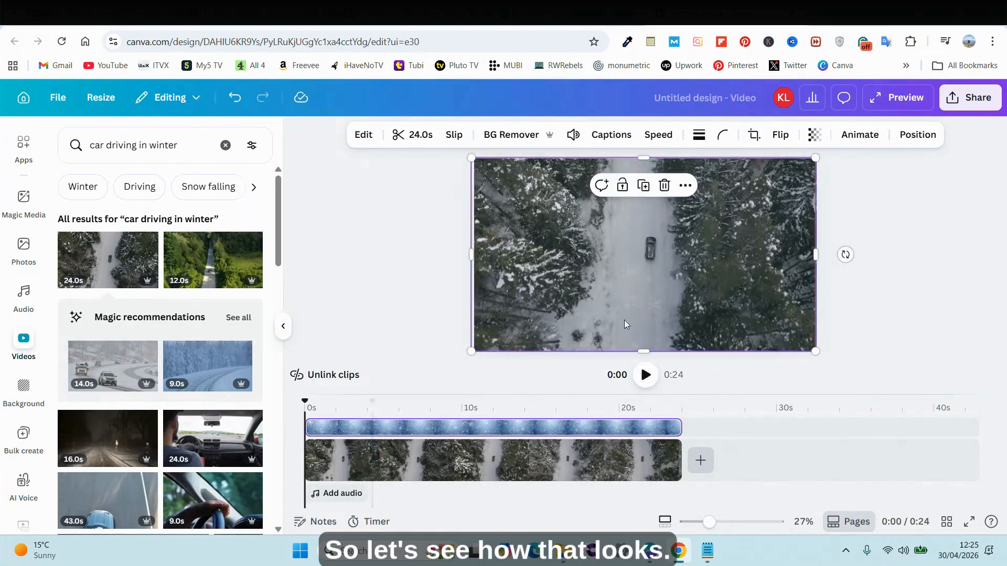
{"action": "left_click", "coordinate": [646, 374]}
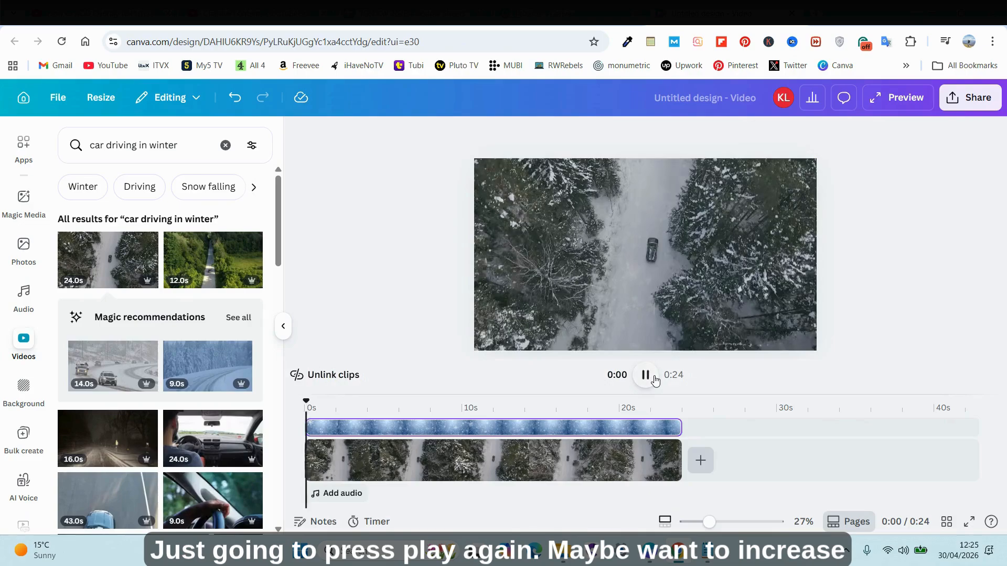
{"action": "left_click", "coordinate": [675, 310]}
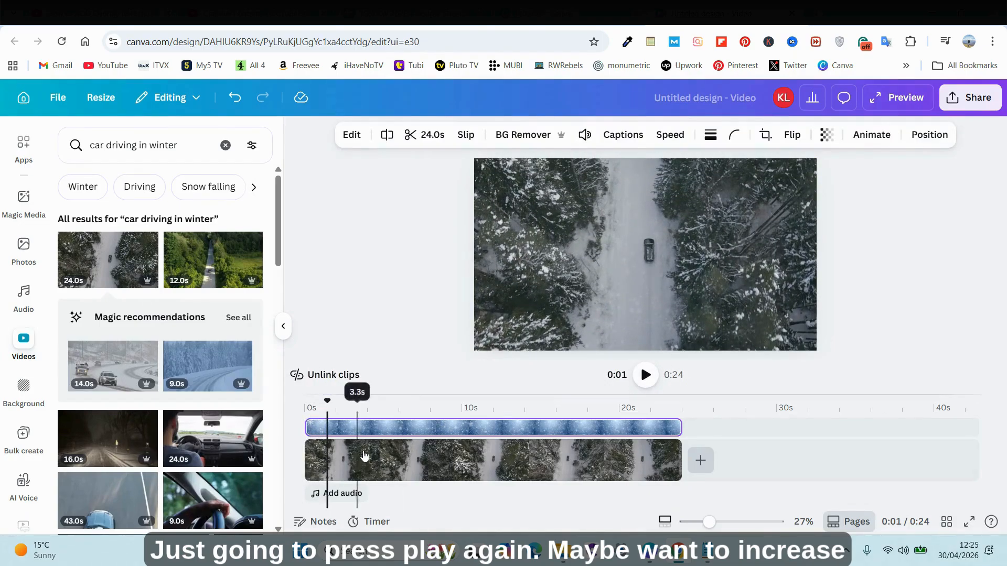
Step: Set the snow overlay's transparency to 31 and preview the video from the start
{"action": "left_click", "coordinate": [441, 429]}
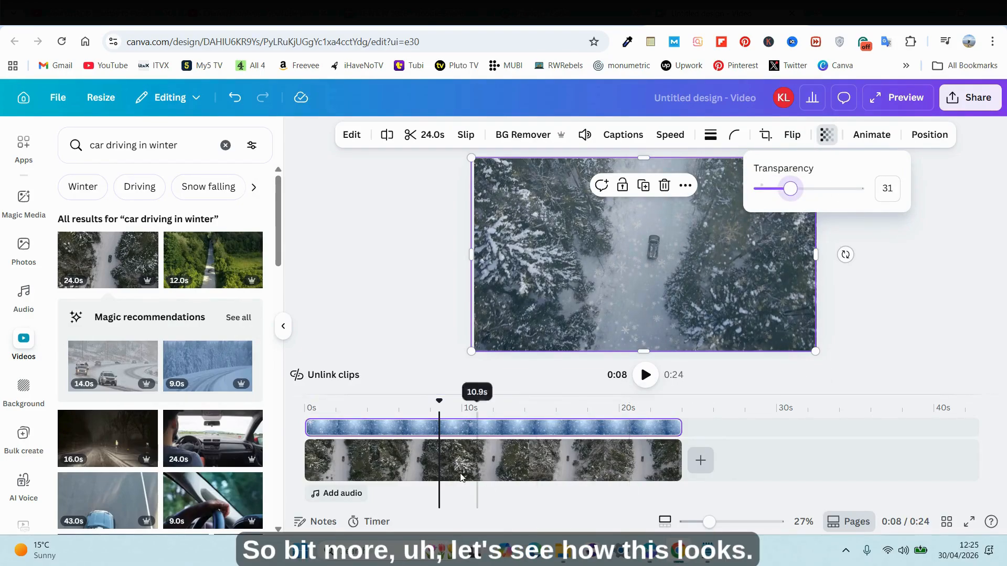
{"action": "left_click_drag", "start_coordinate": [440, 401], "coordinate": [307, 401]}
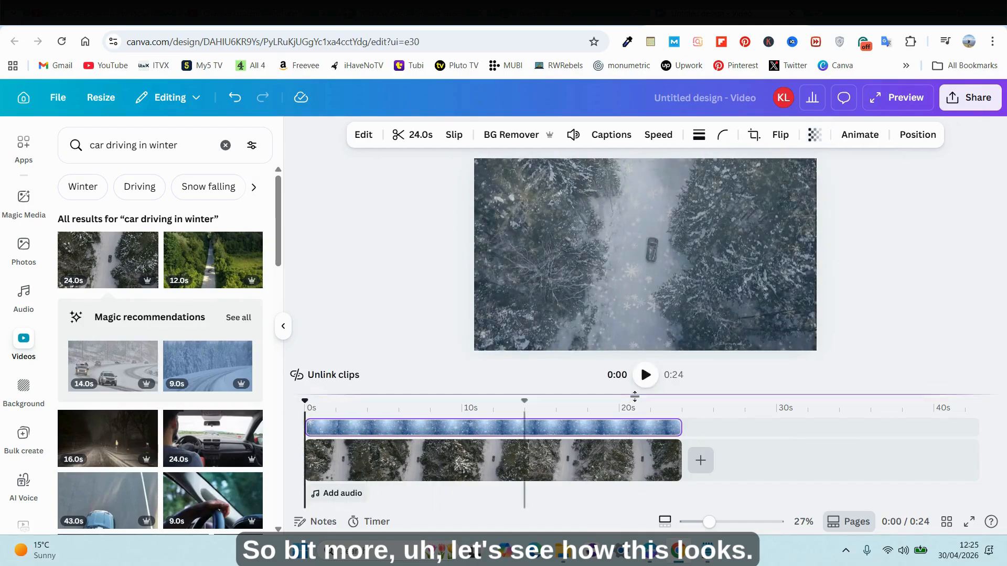
{"action": "left_click", "coordinate": [646, 375]}
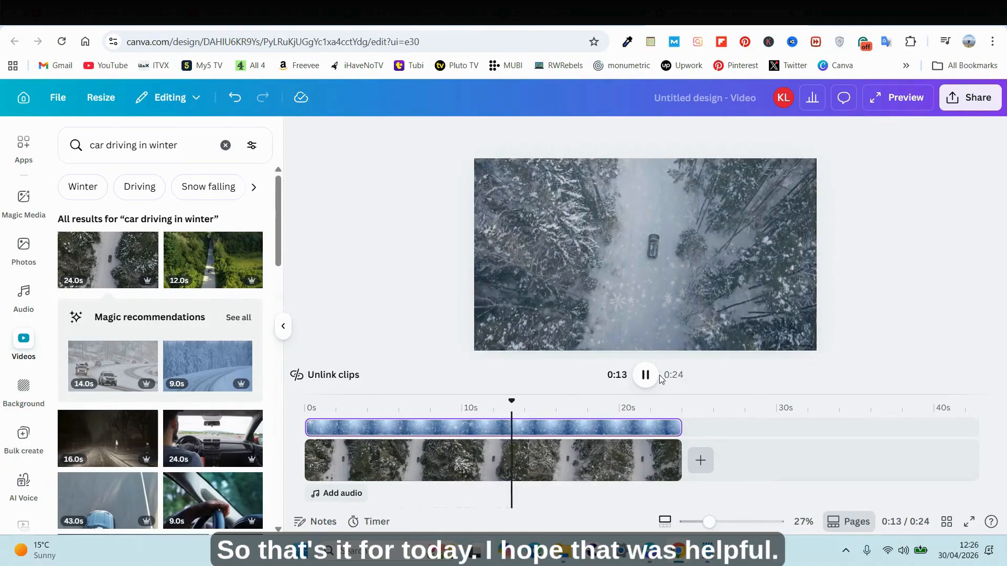
{"action": "left_click", "coordinate": [647, 375]}
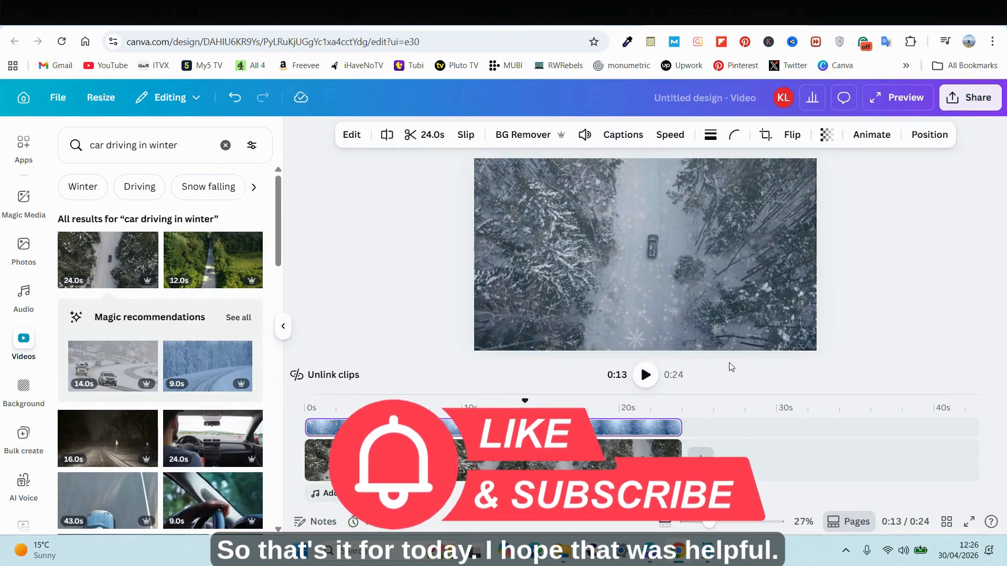